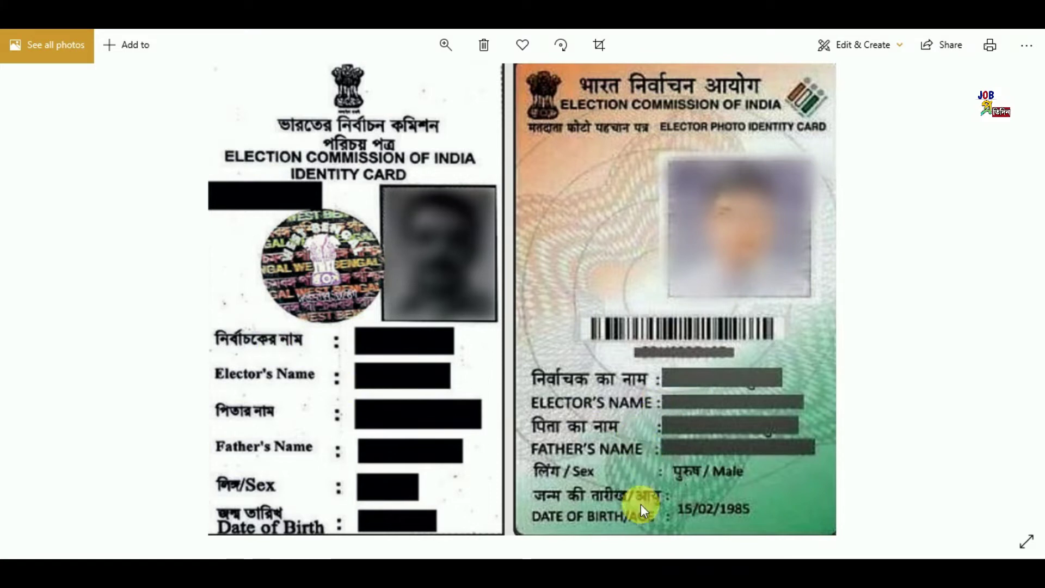
Switch from the Photos viewer to the NVSP home page in Chrome
click(631, 559)
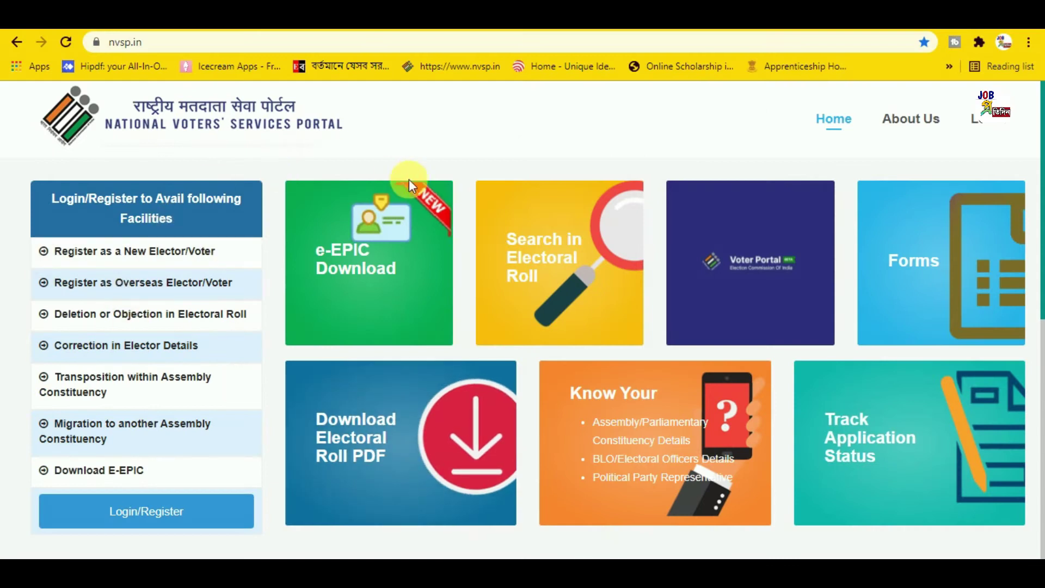
scroll(512, 277, down, 3)
scroll(525, 270, up, 3)
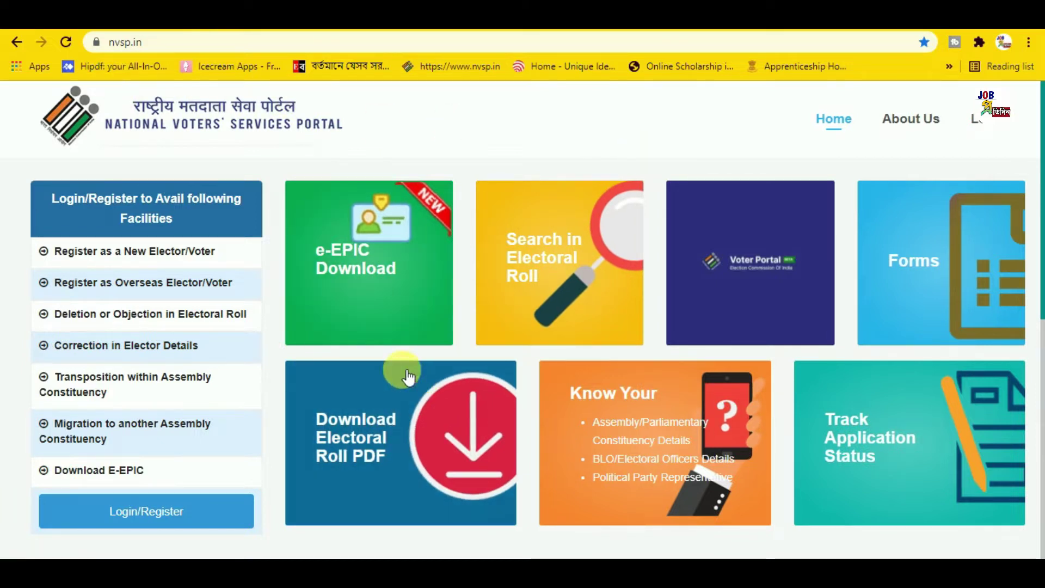
scroll(487, 381, down, 3)
scroll(486, 381, up, 3)
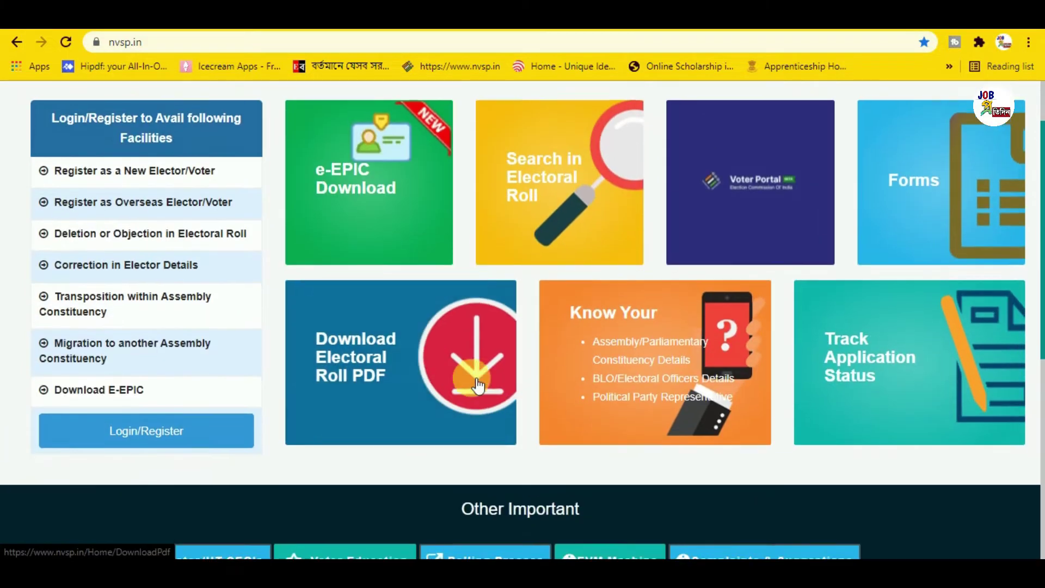
click(412, 332)
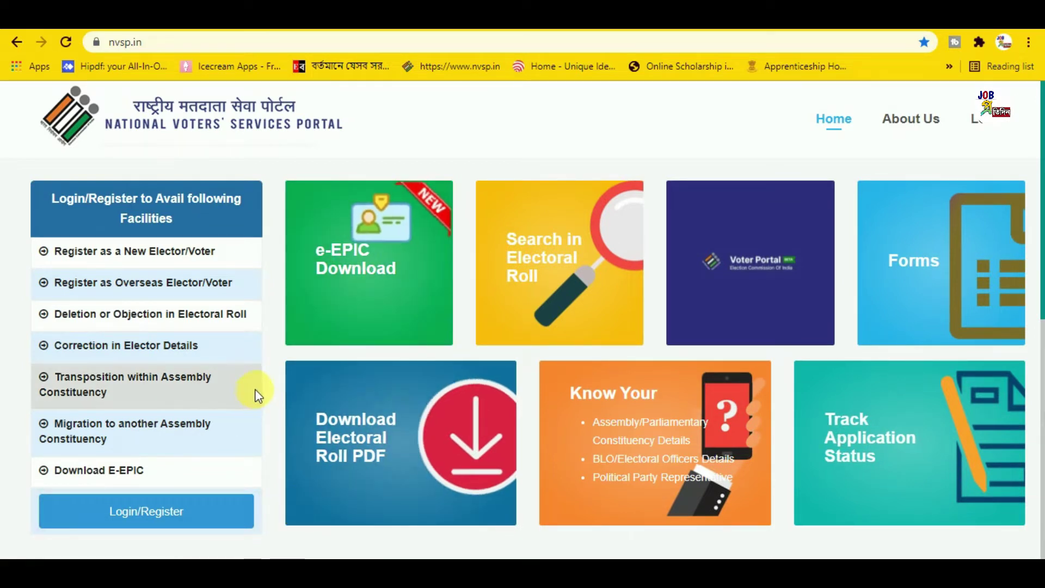
scroll(258, 370, down, 2)
scroll(258, 369, down, 1)
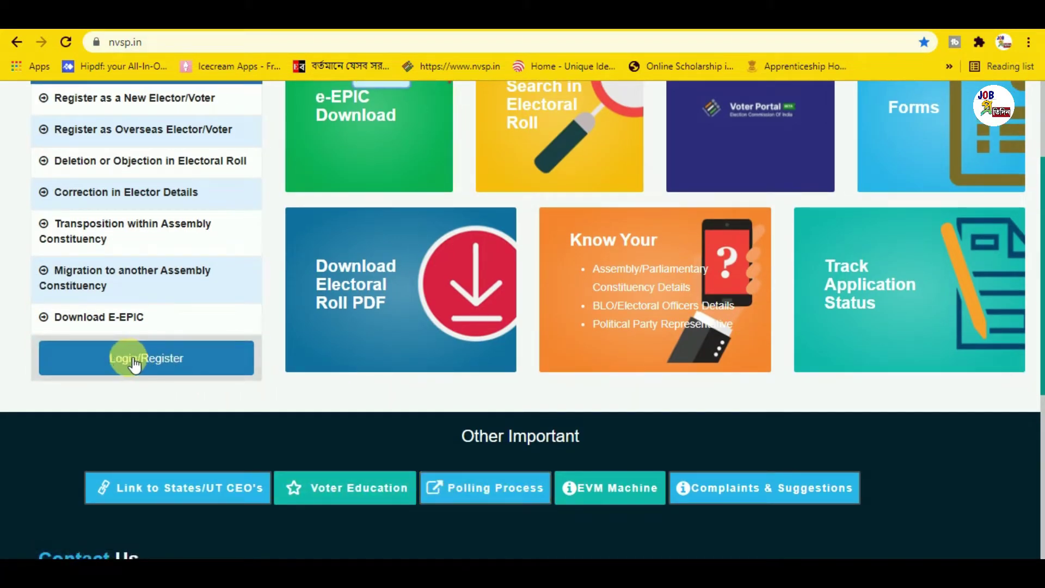
click(159, 360)
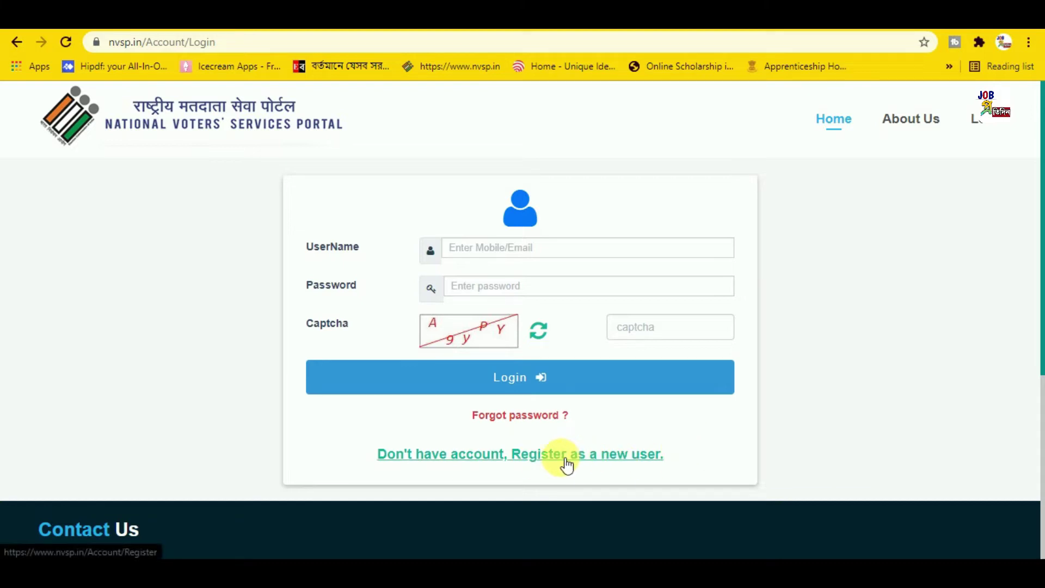
Go to the NVSP new-user registration page via Login/Register
click(581, 461)
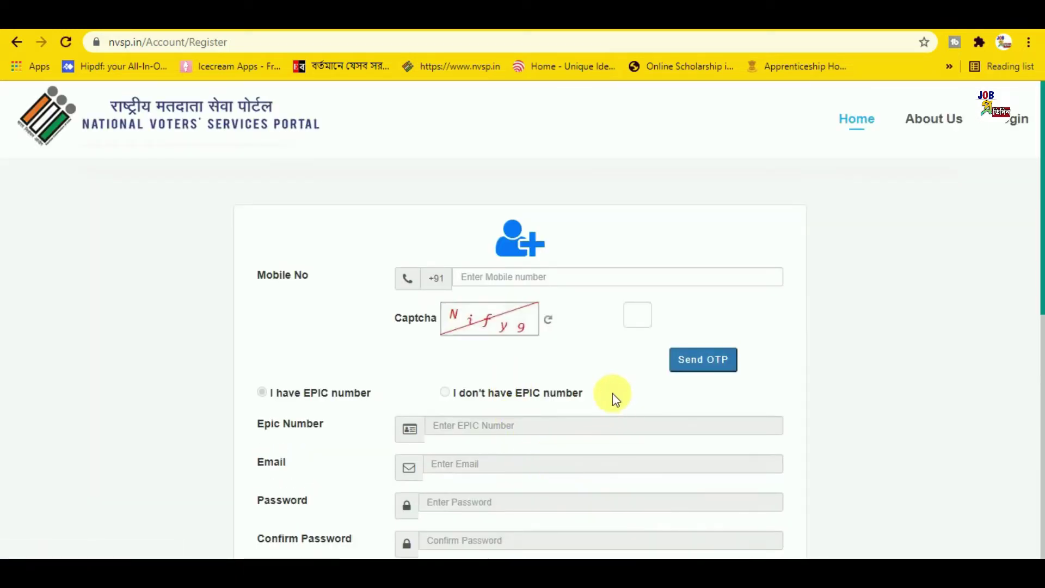
Load a fresh captcha image on the registration form
scroll(385, 319, down, 3)
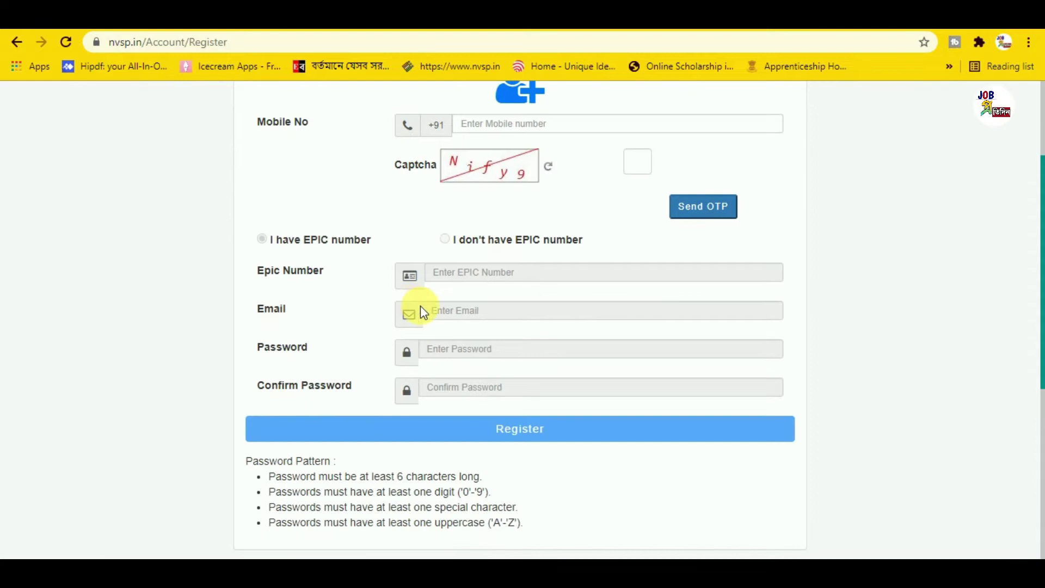
scroll(182, 490, up, 3)
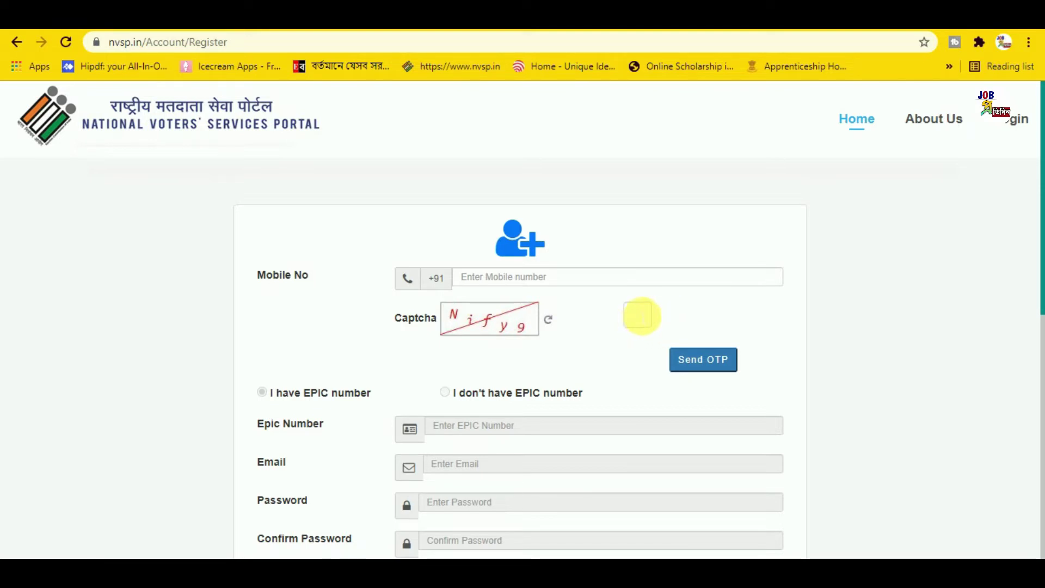
click(547, 319)
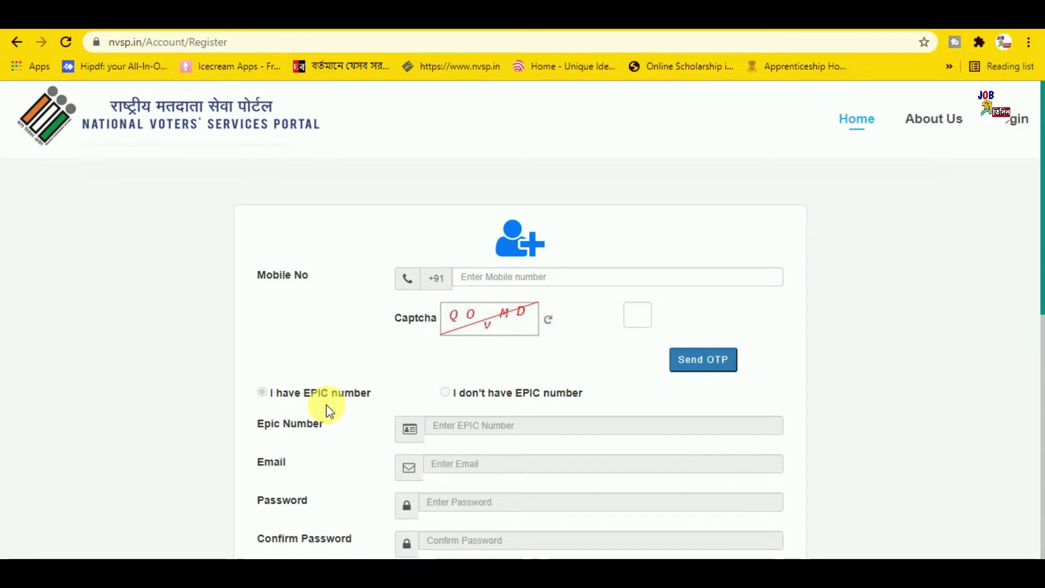
Return from the registration form to the previous NVSP page
scroll(530, 389, down, 1)
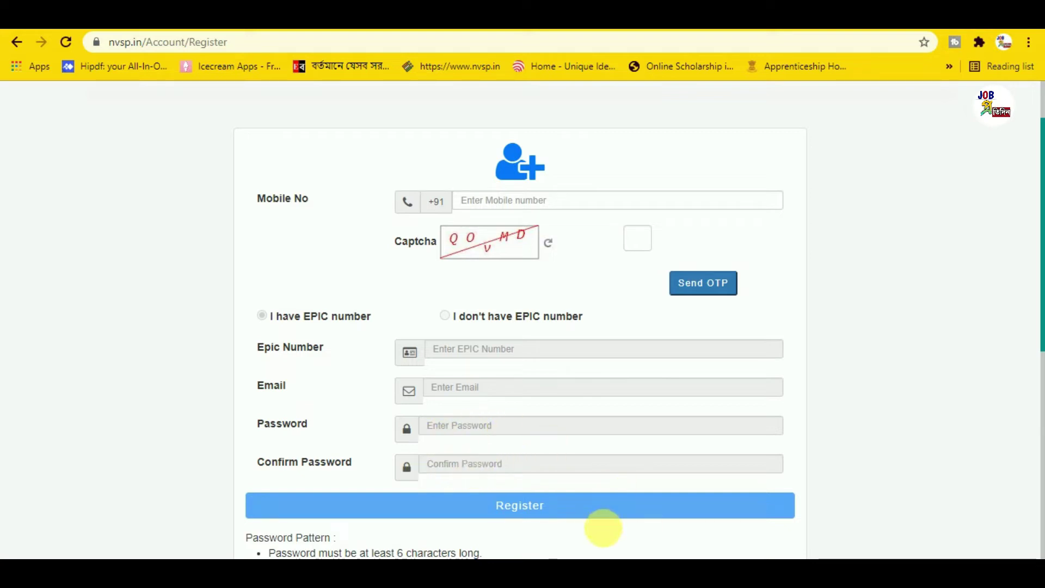
scroll(608, 481, up, 2)
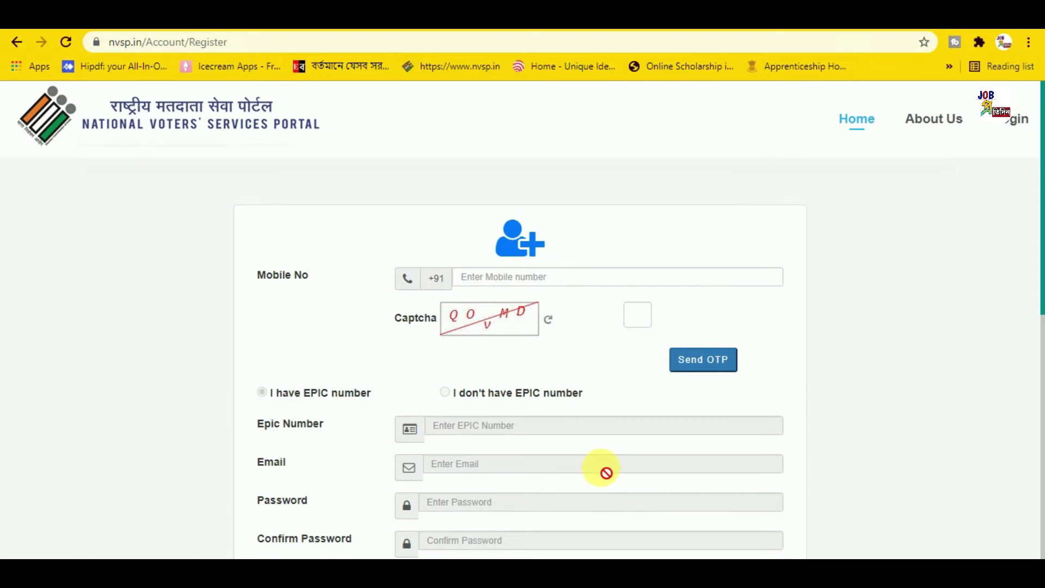
key(alt+Left)
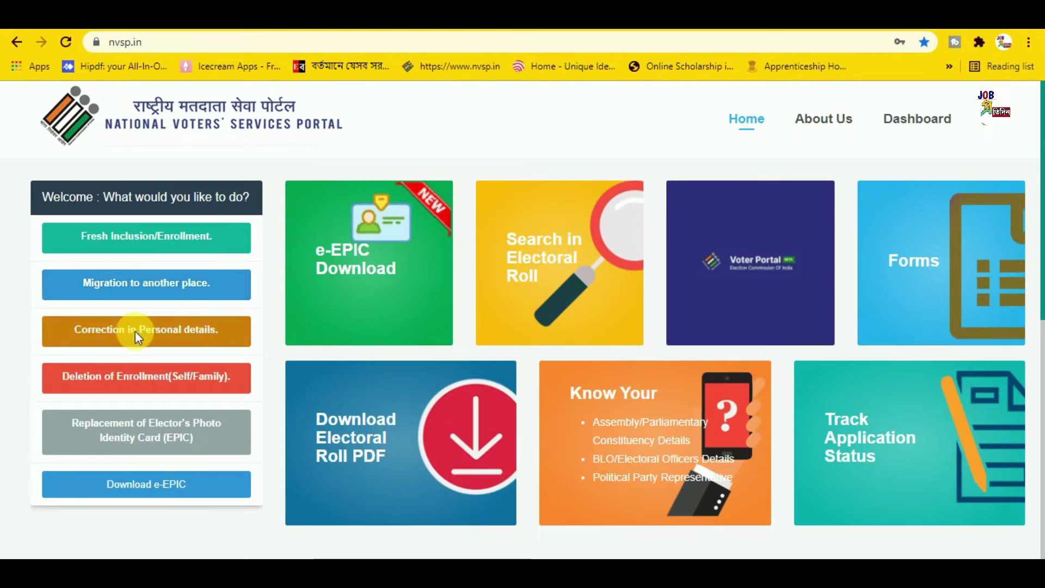
Start a Form 8 correction in personal details for Self and reach the language selector
click(174, 328)
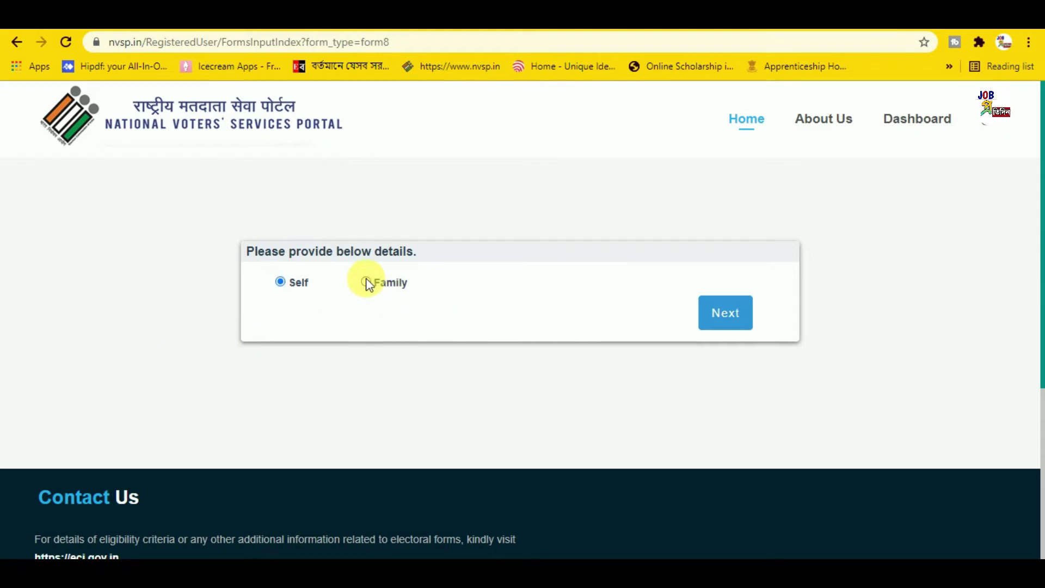
click(752, 317)
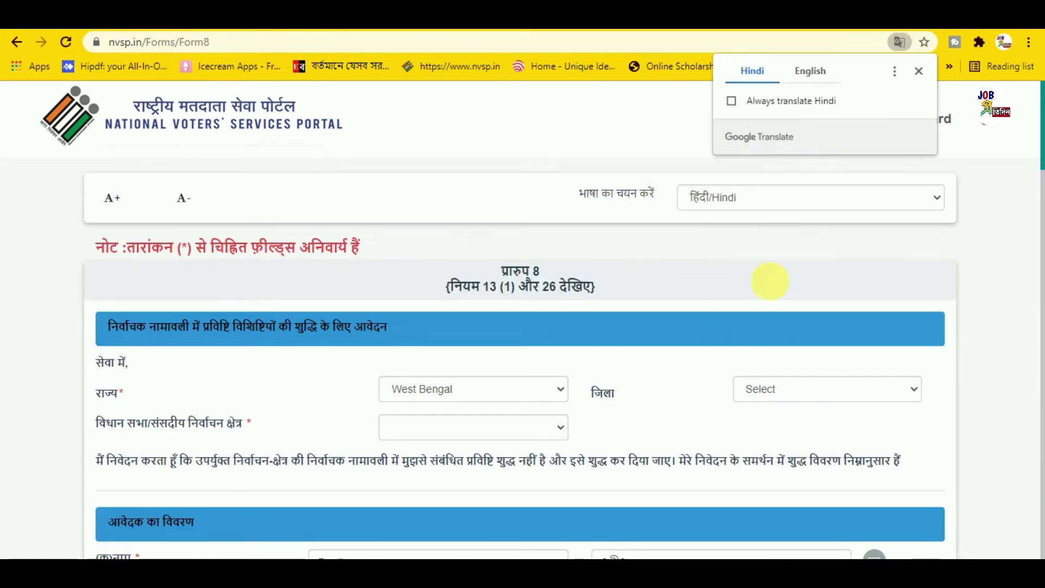
click(744, 197)
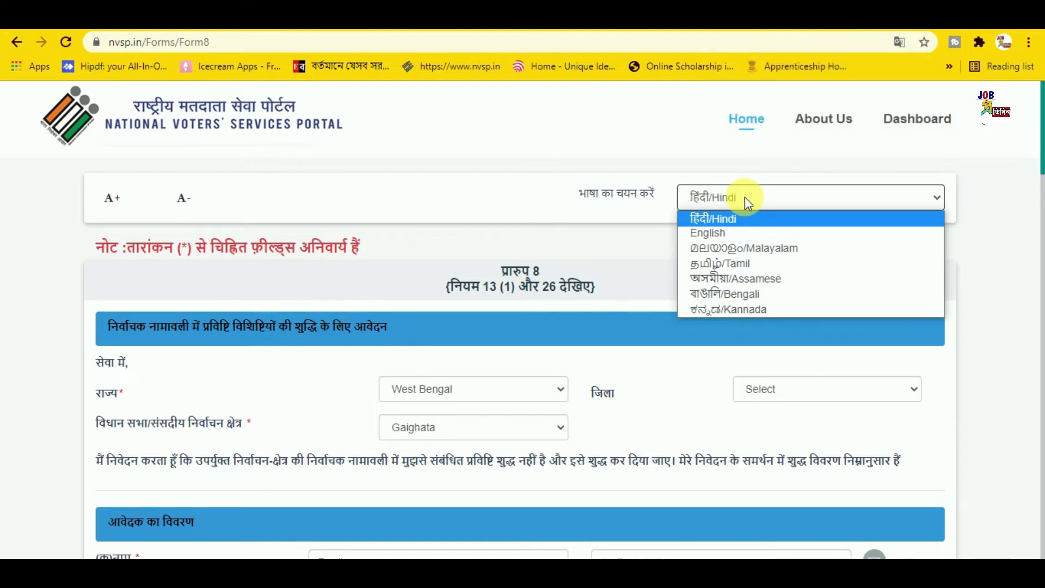
Switch the Form 8 display language from Hindi to English
click(732, 233)
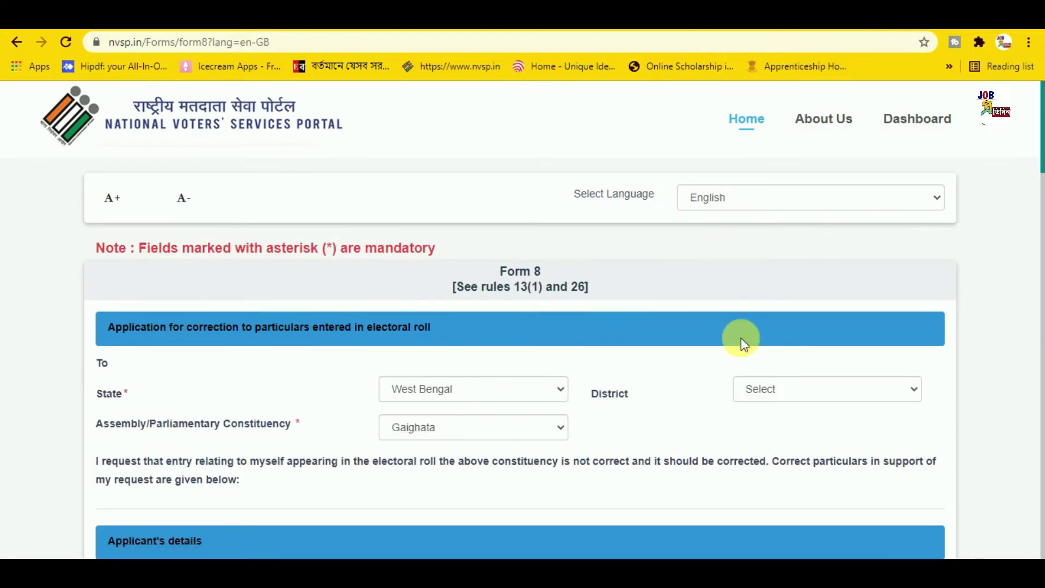
scroll(626, 305, down, 1)
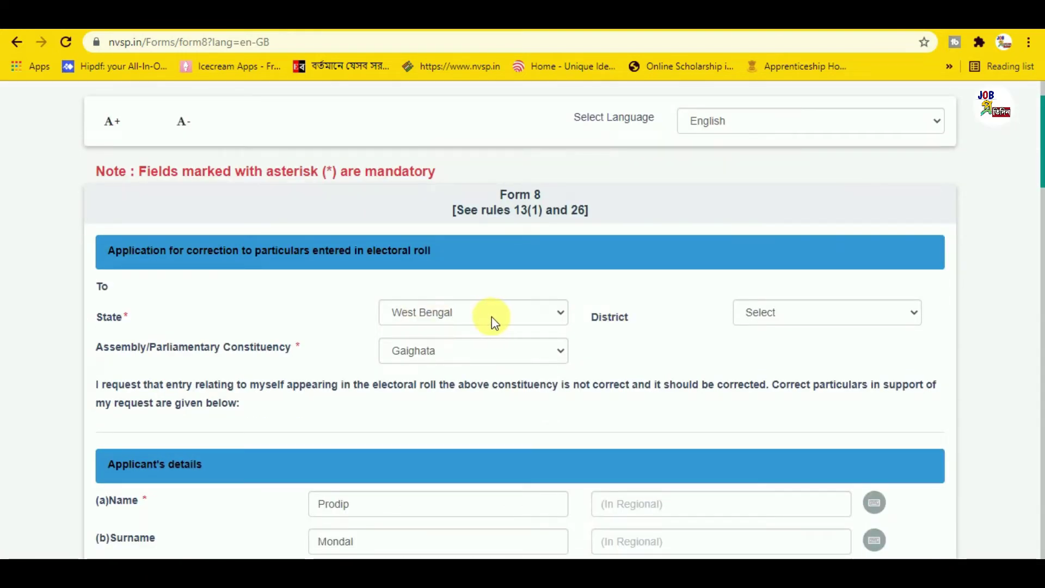
scroll(756, 342, up, 1)
Select NORTH 24 PARGANAS as district and Gaighata as assembly constituency
click(804, 388)
scroll(803, 348, down, 1)
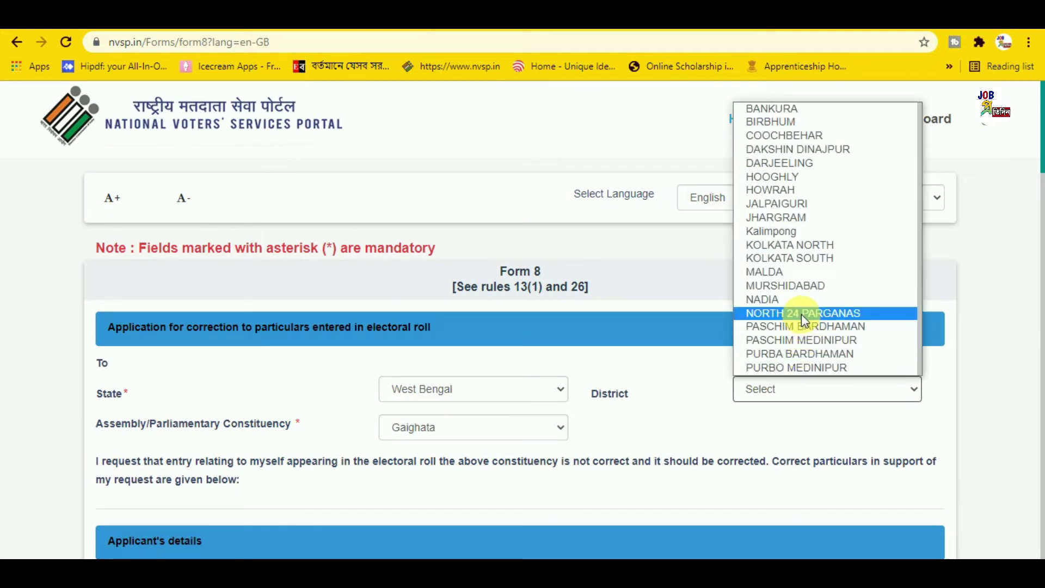
click(801, 314)
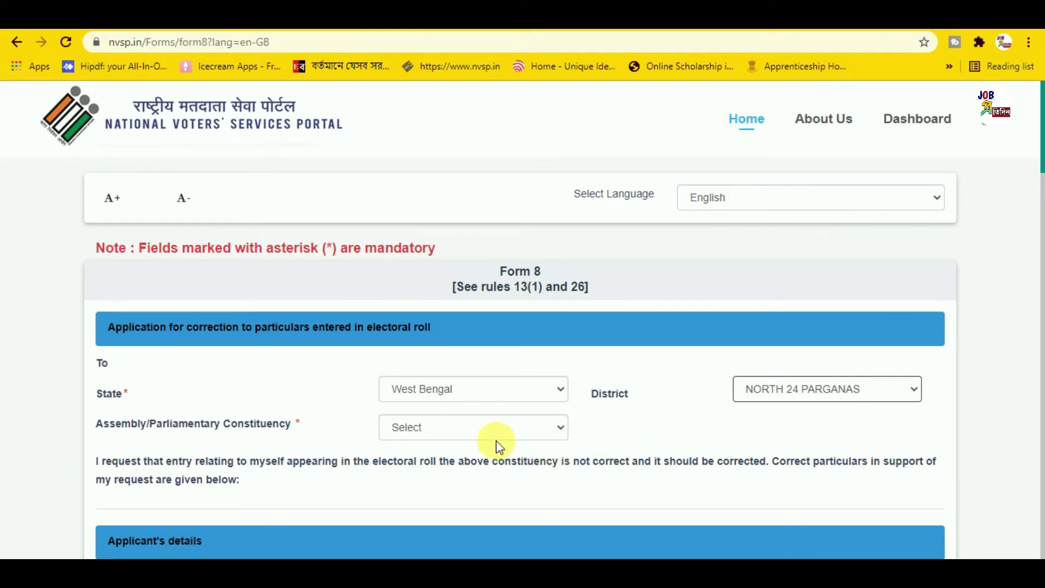
click(436, 427)
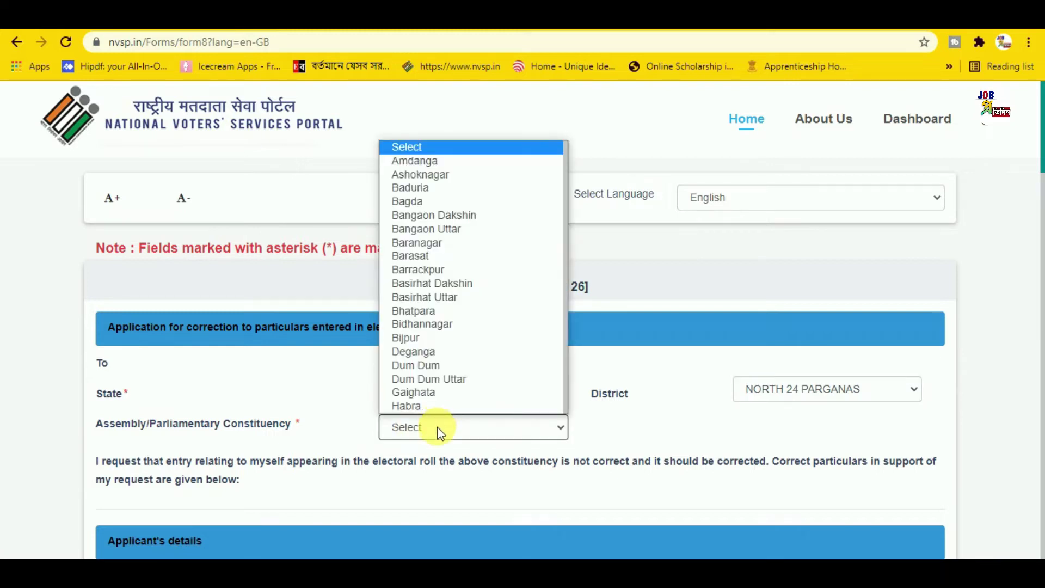
scroll(438, 393, down, 1)
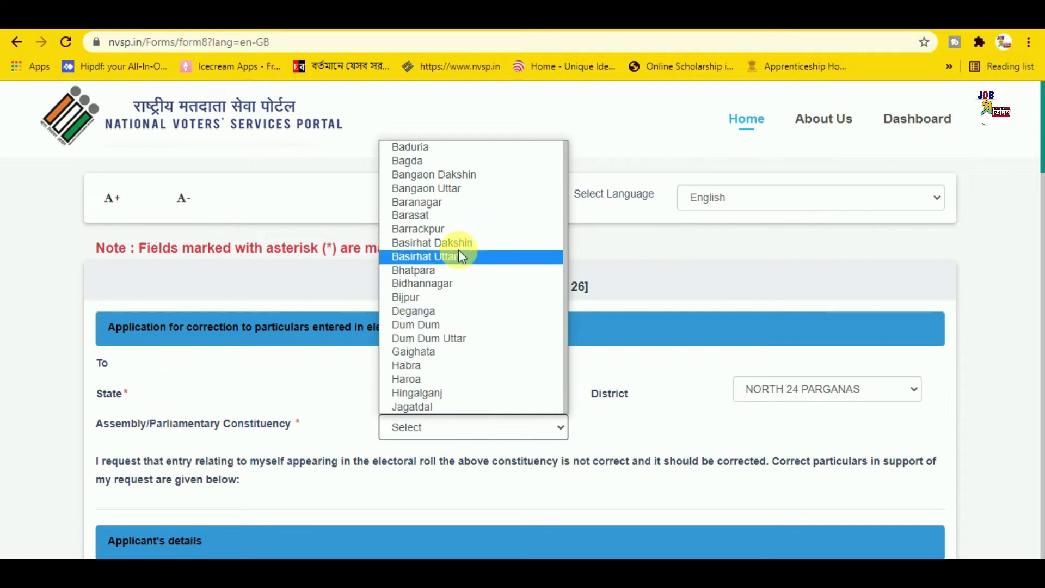
click(482, 351)
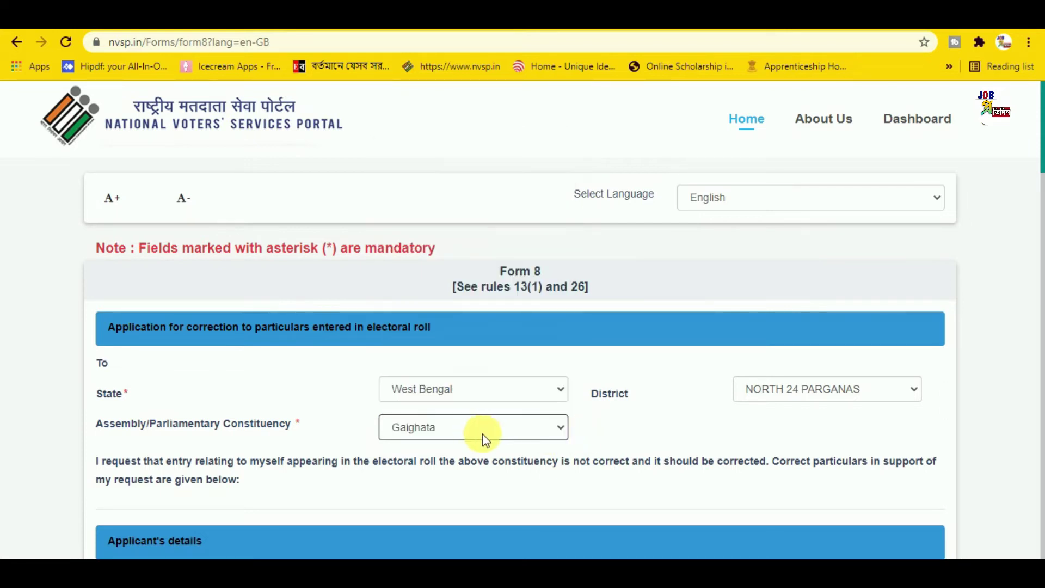
scroll(737, 345, down, 7)
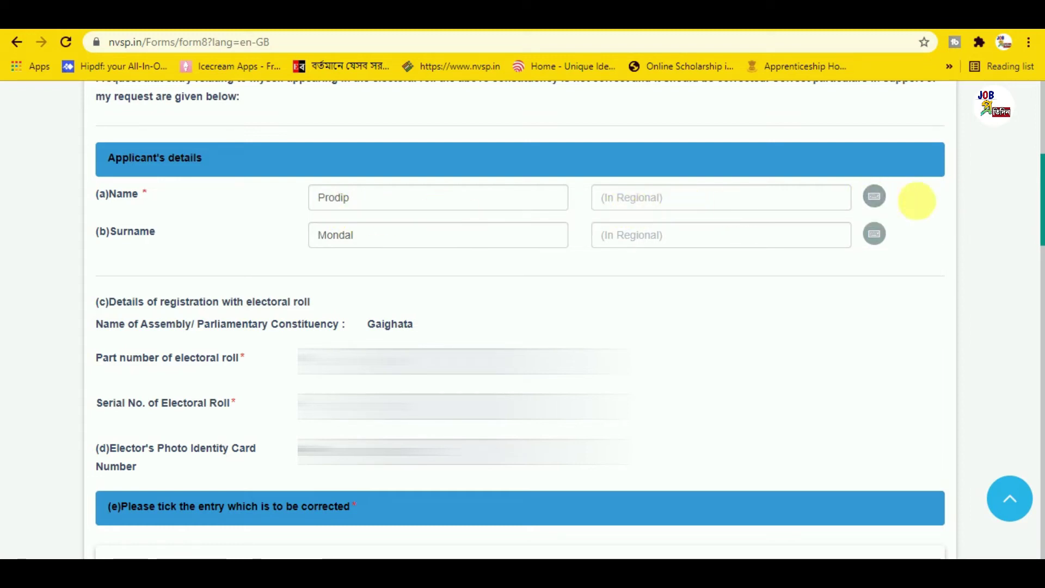
click(877, 199)
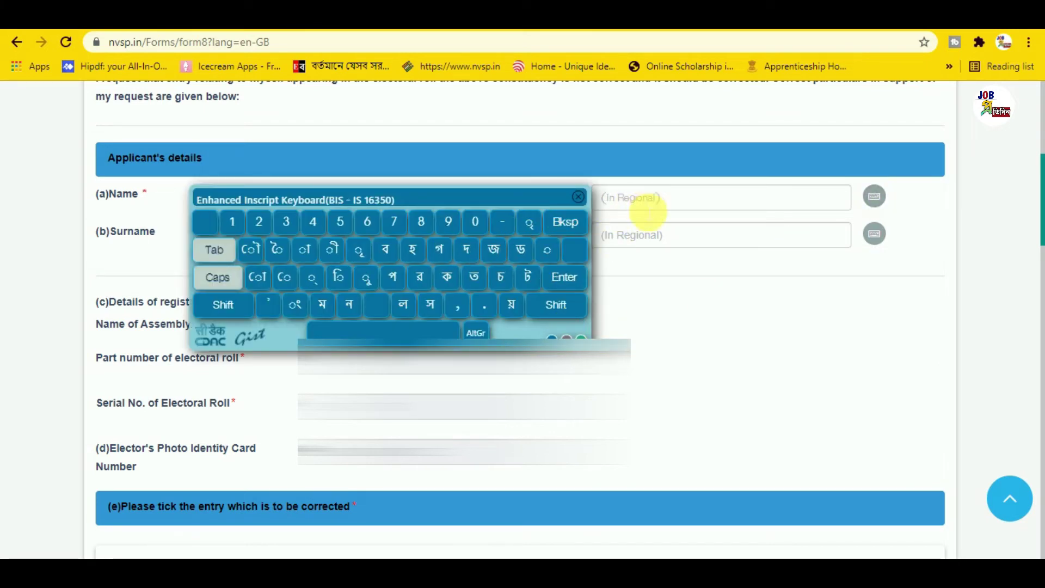
click(579, 197)
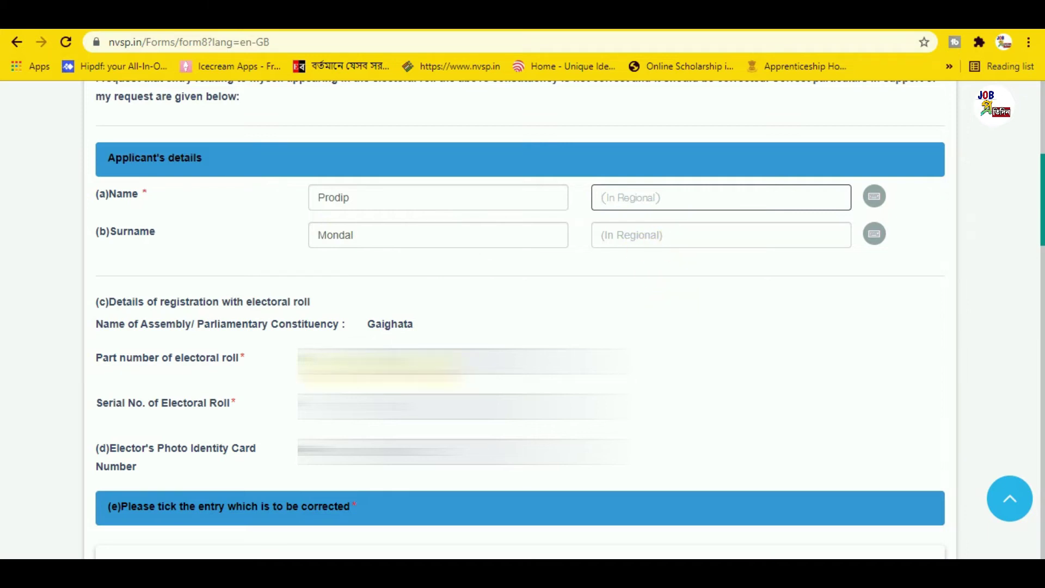
Tick Date of Birth in the Form 8 entries-to-correct section
scroll(670, 306, down, 7)
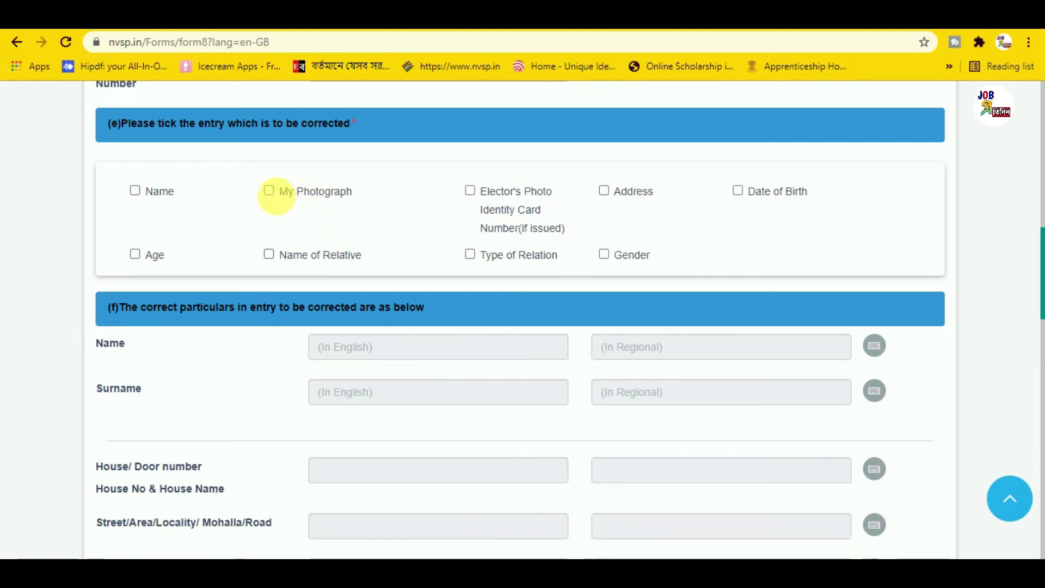
click(739, 191)
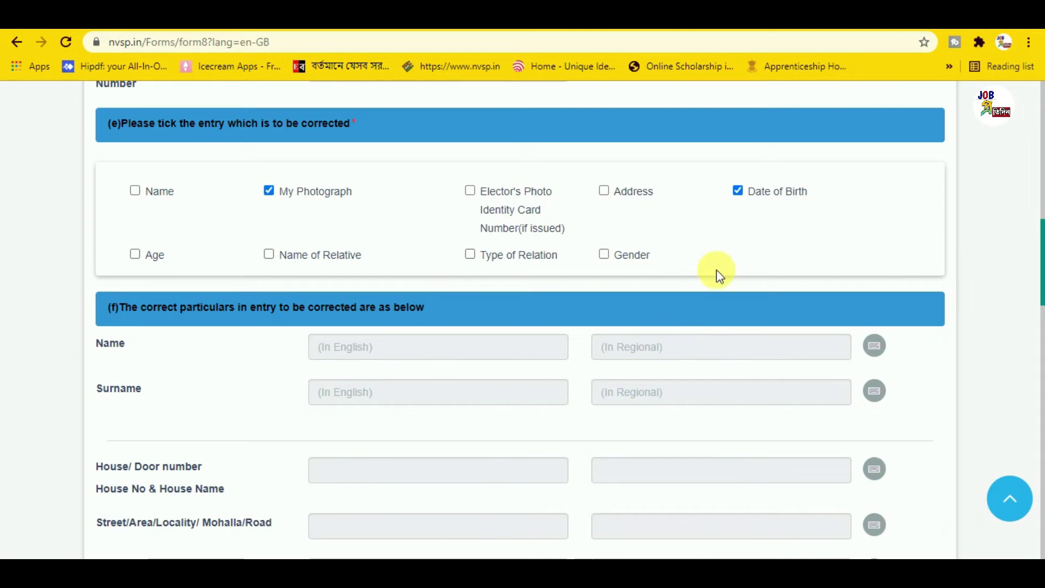
scroll(714, 272, down, 2)
scroll(707, 272, down, 7)
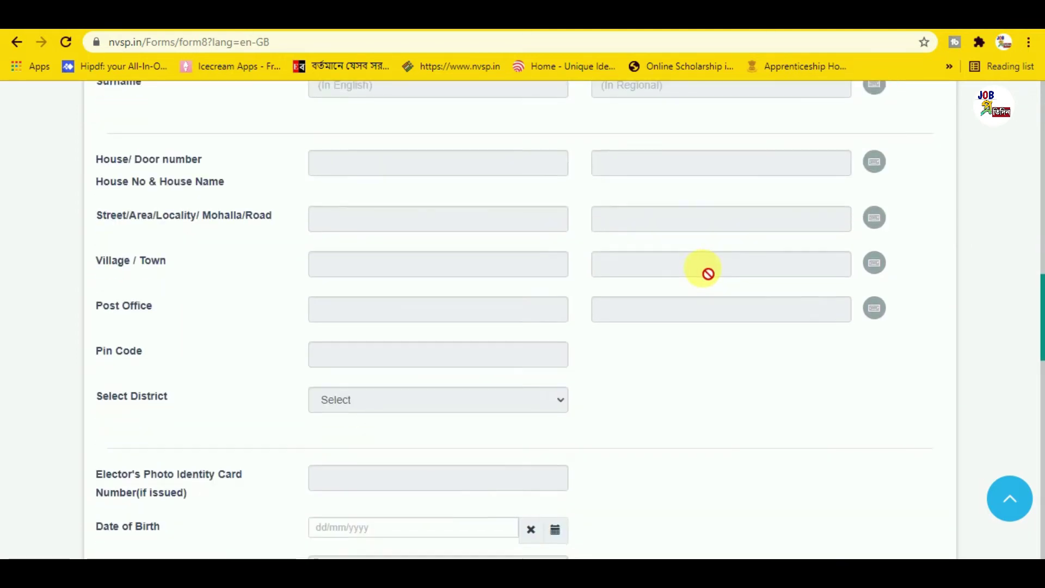
scroll(702, 273, down, 2)
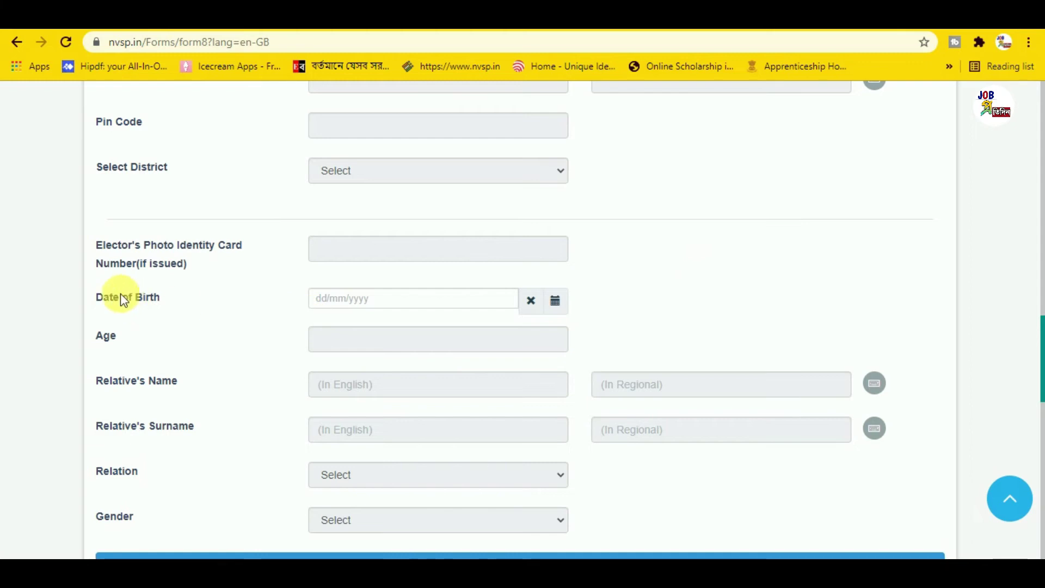
click(555, 303)
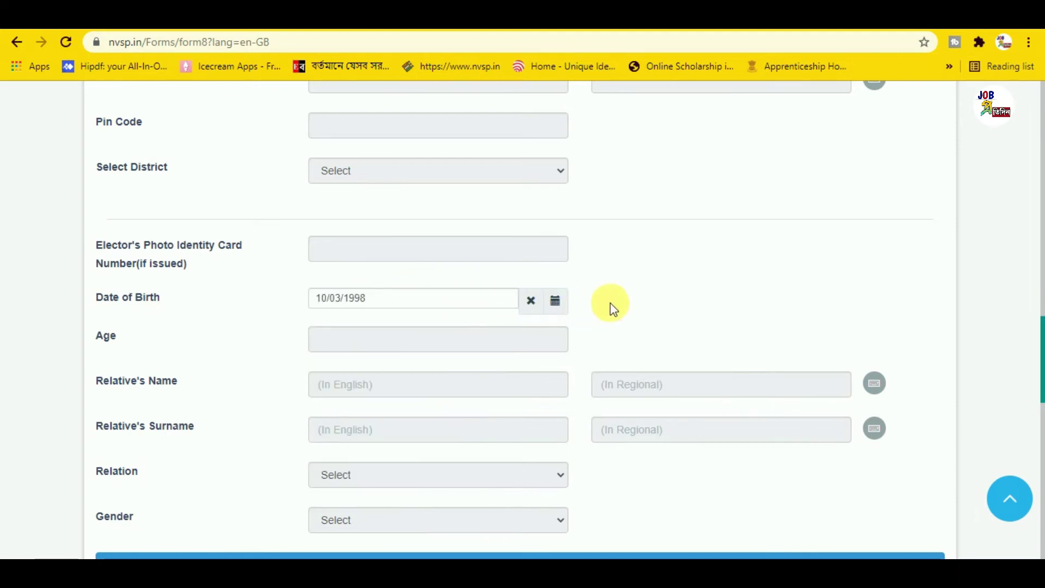
scroll(610, 308, down, 5)
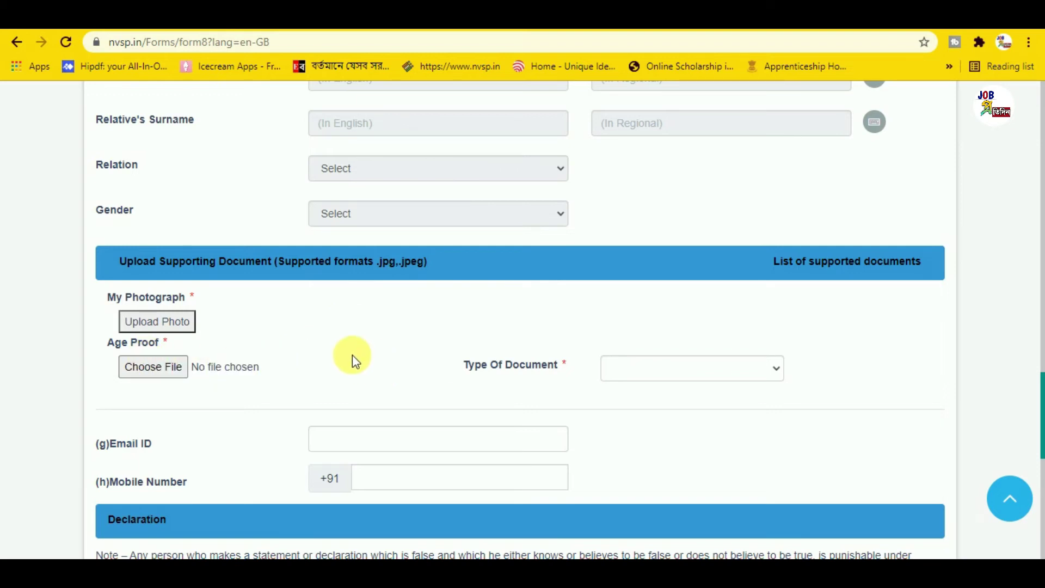
Choose PAN Card as the age proof document type
click(734, 372)
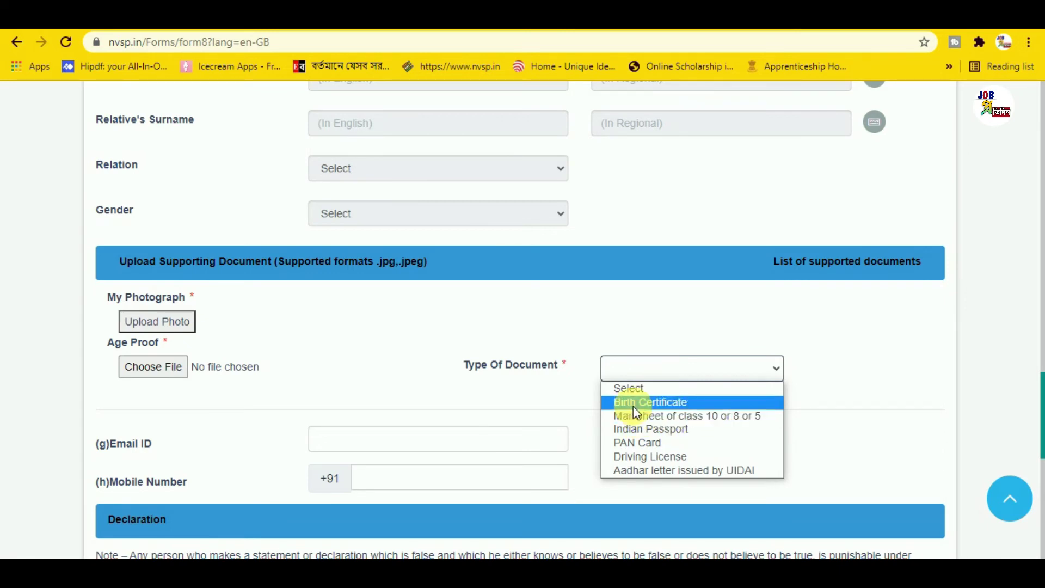
click(639, 442)
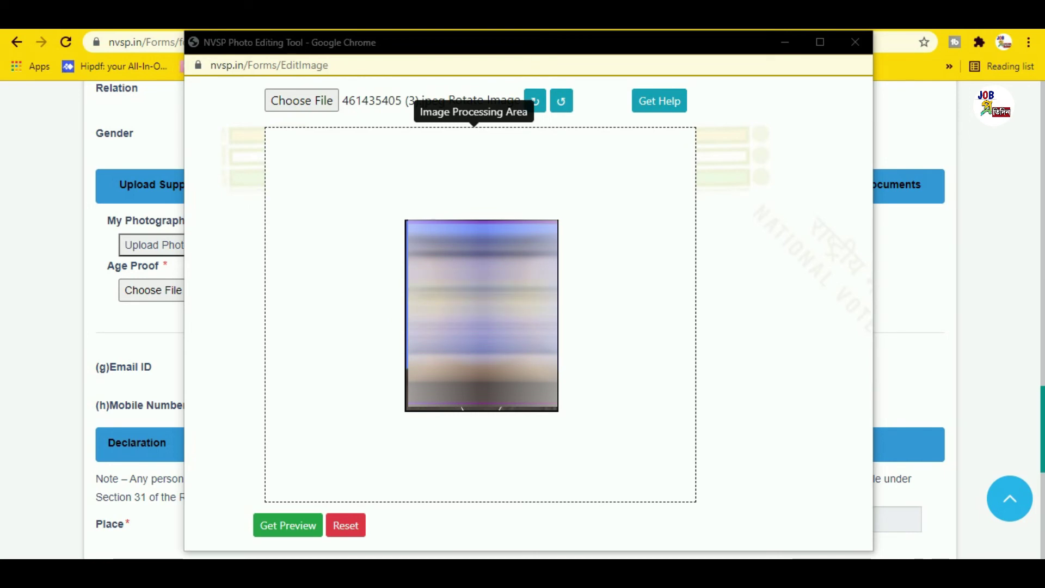
Preview the cropped photograph and save it to the form
click(308, 527)
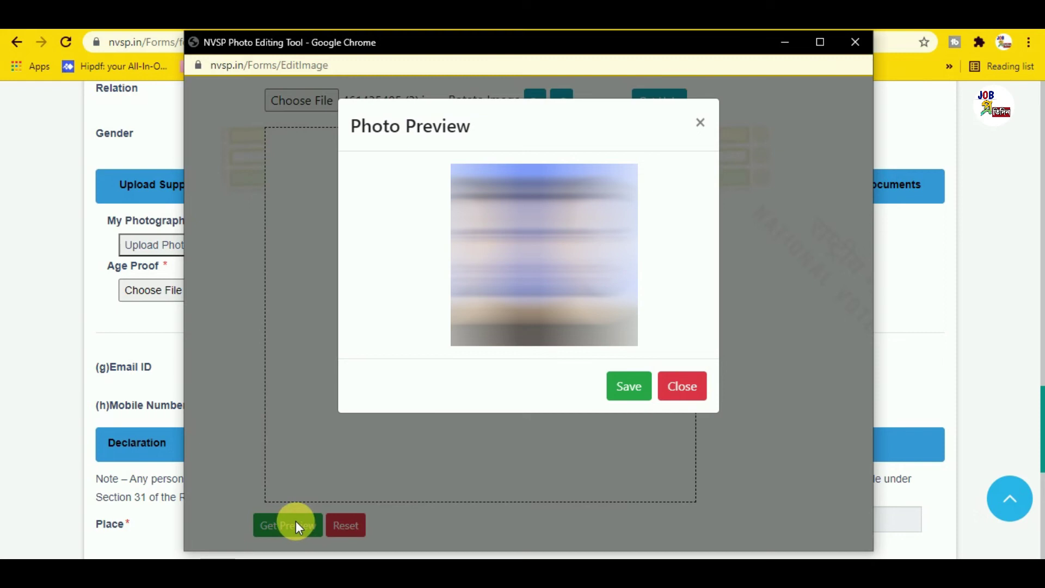
click(640, 390)
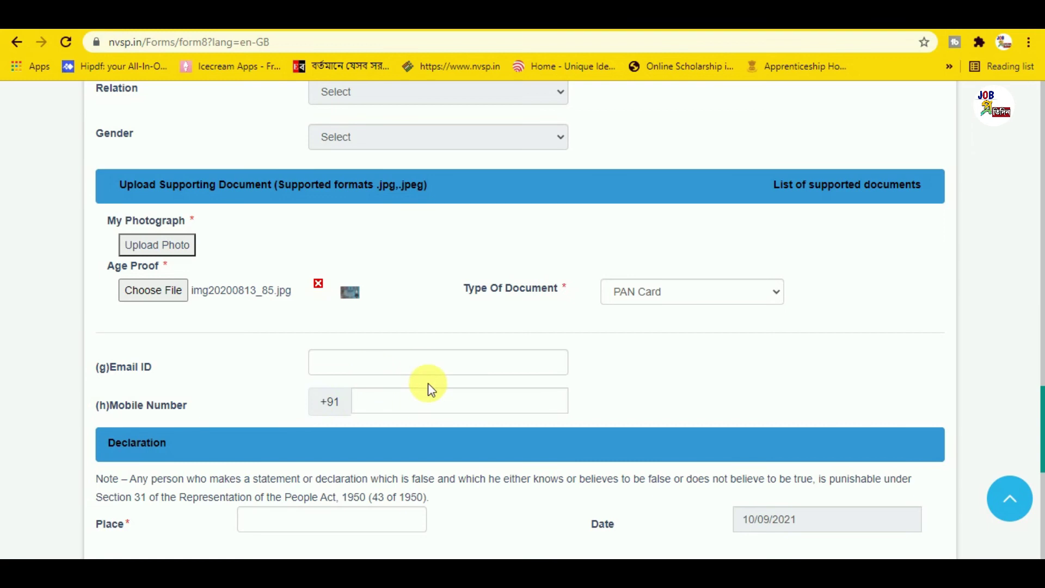
scroll(444, 364, down, 1)
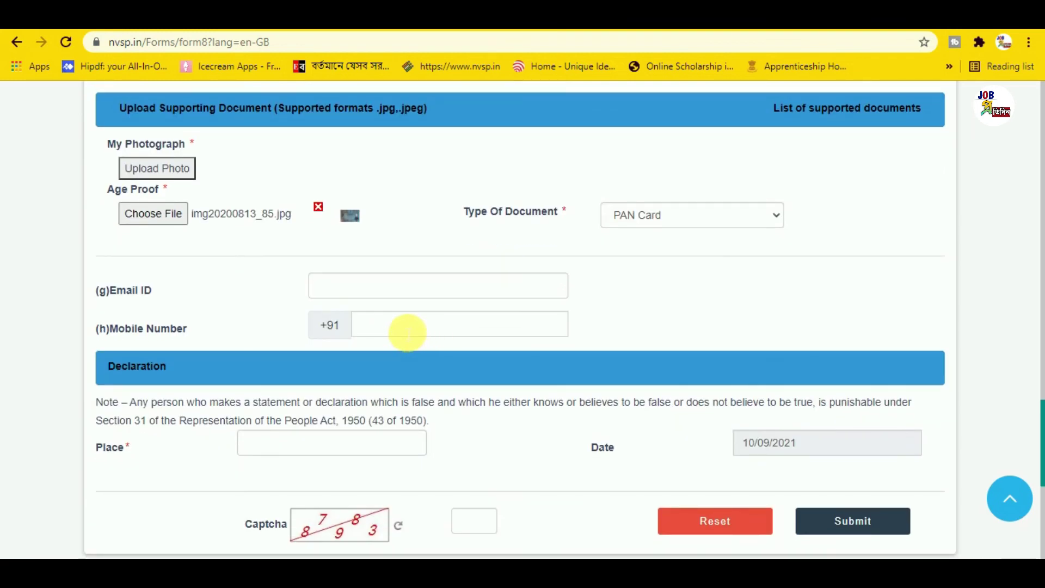
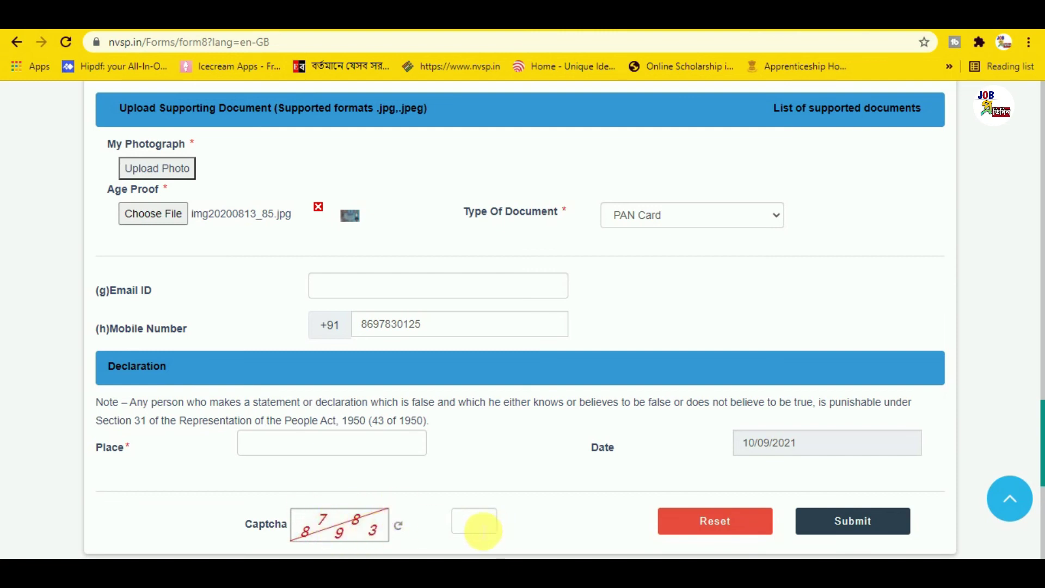
Enter the applicant's mobile number on Form 8 and submit the application
click(859, 528)
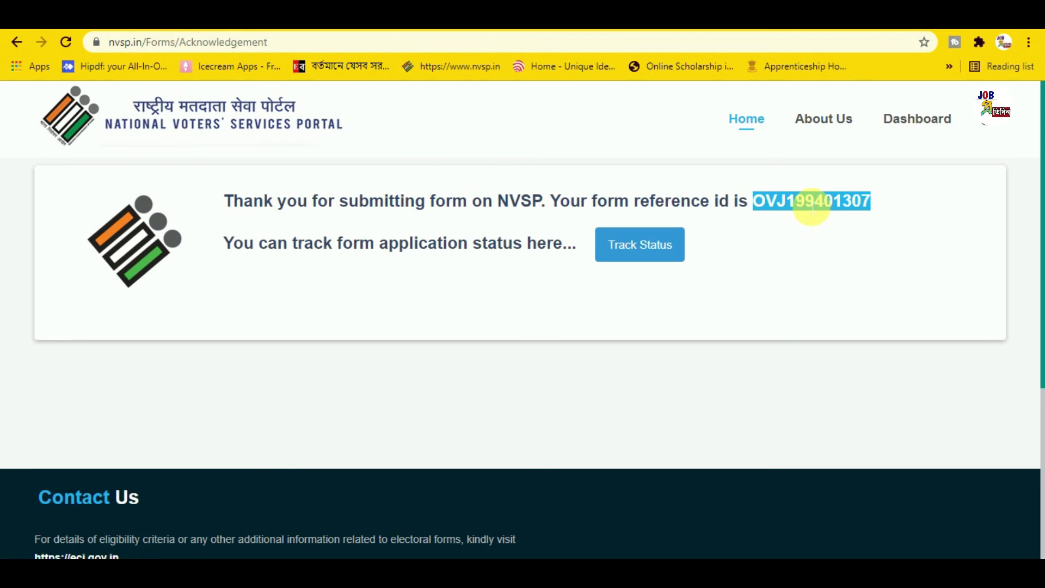
Track the application by its pasted reference ID, confirm it shows Submitted, then return home
click(642, 252)
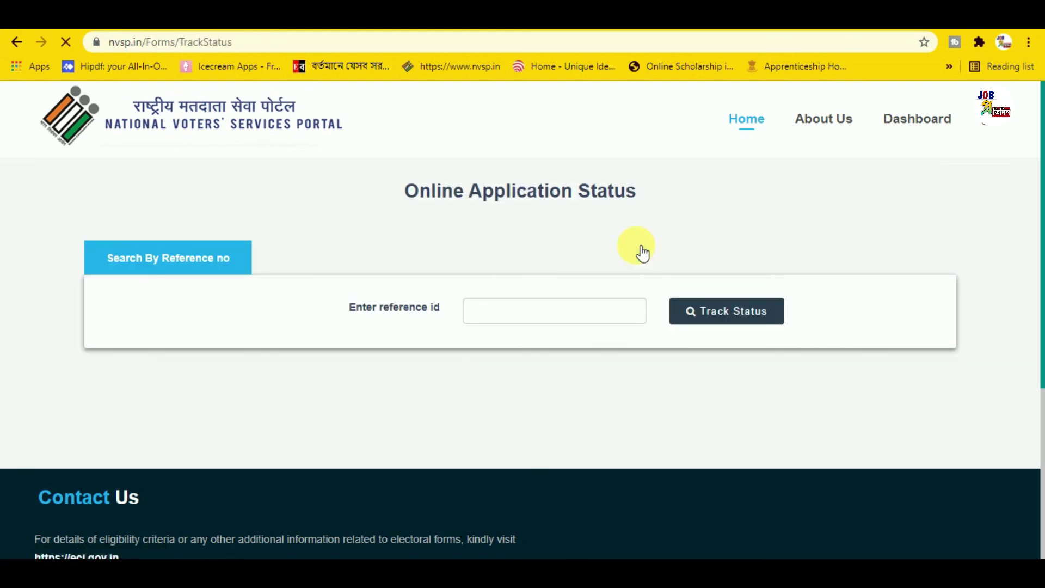
click(537, 315)
right_click(533, 311)
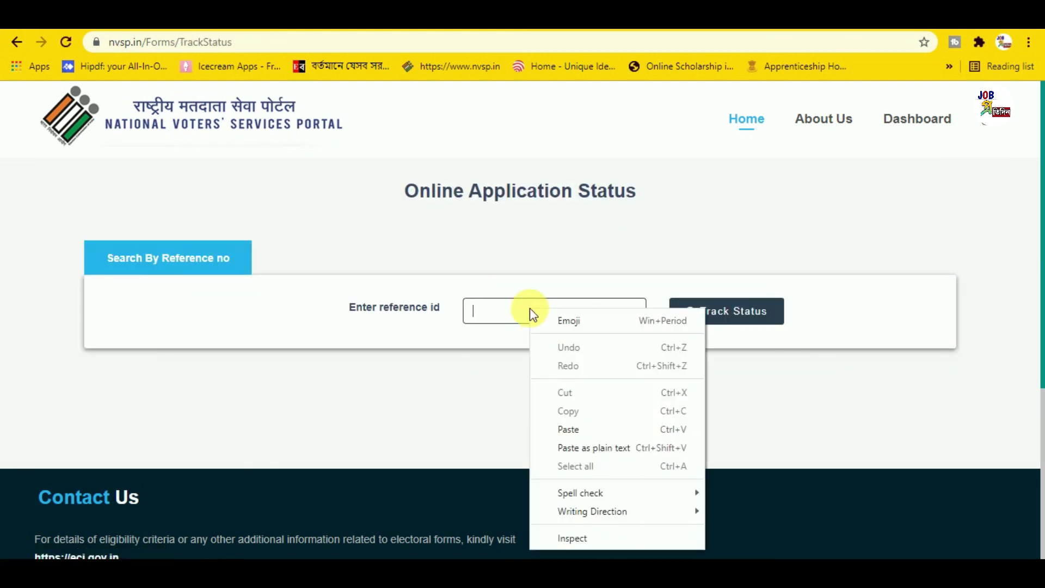
click(574, 429)
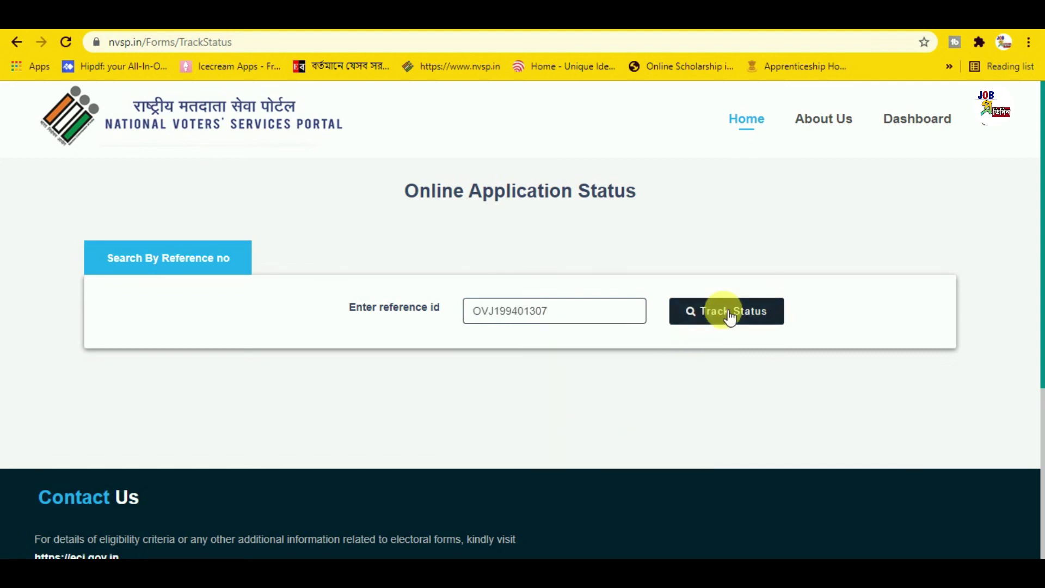
click(729, 315)
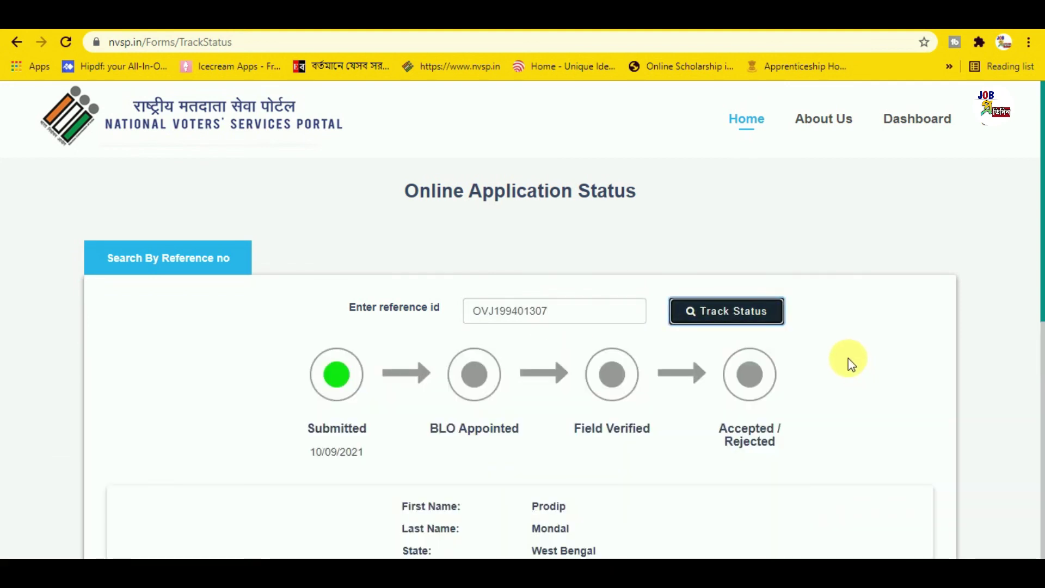
scroll(849, 361, down, 1)
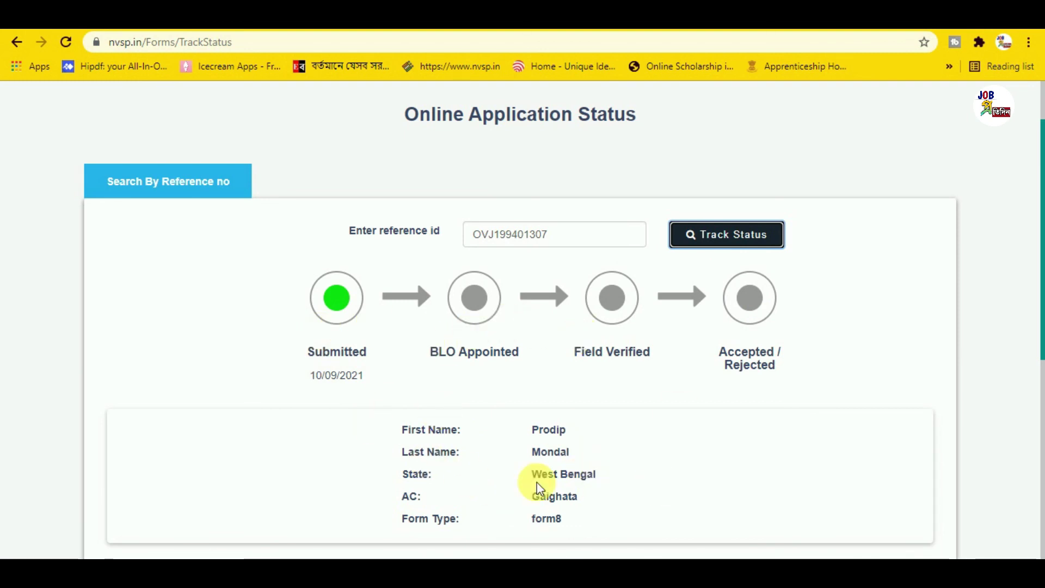
scroll(675, 446, up, 2)
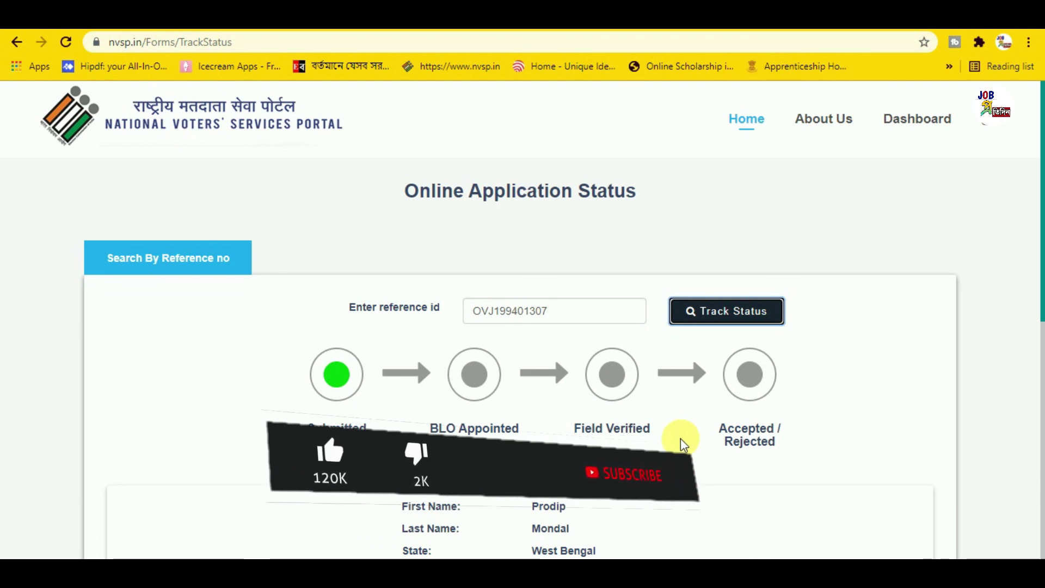
click(100, 123)
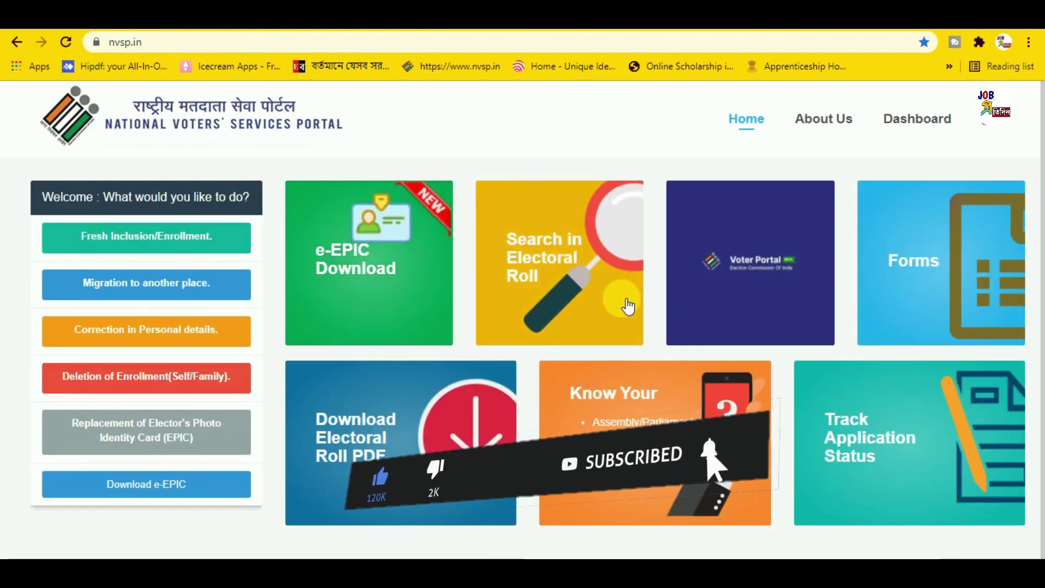
scroll(647, 327, down, 3)
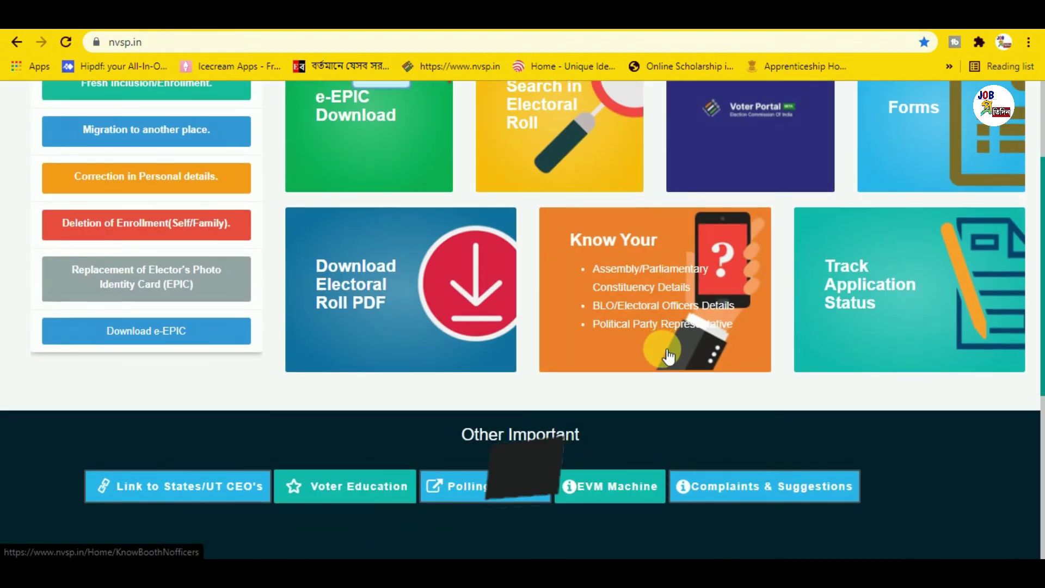